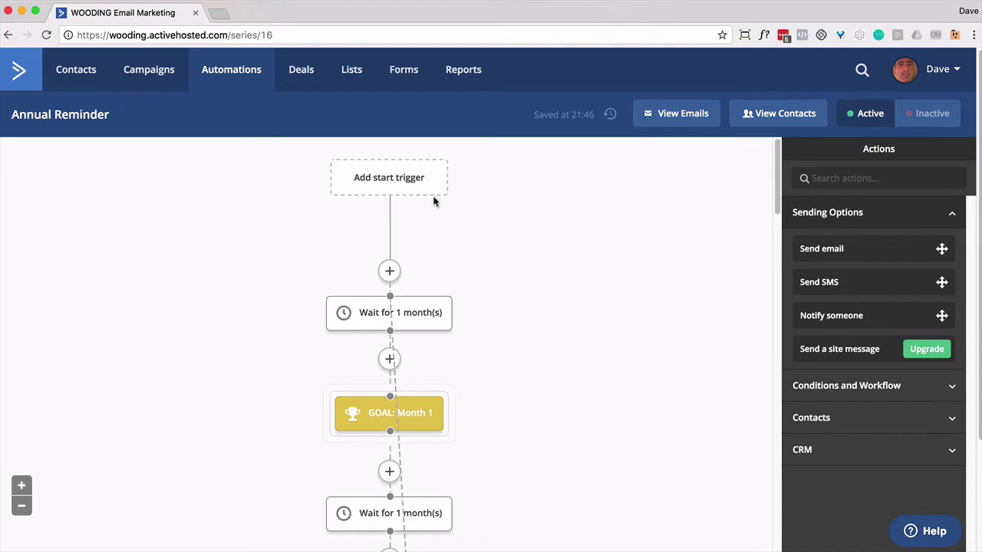
pyautogui.moveTo(436, 315)
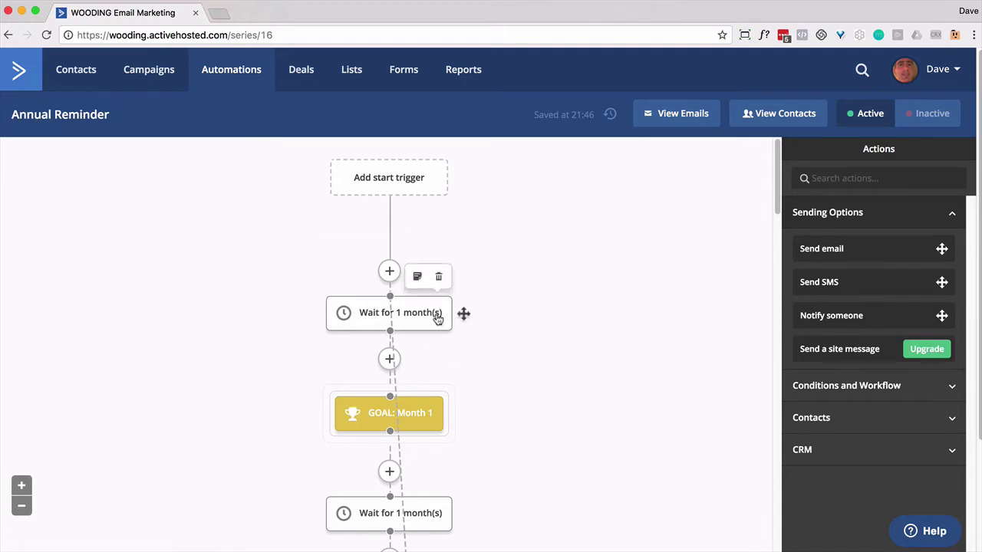
pyautogui.moveTo(423, 426)
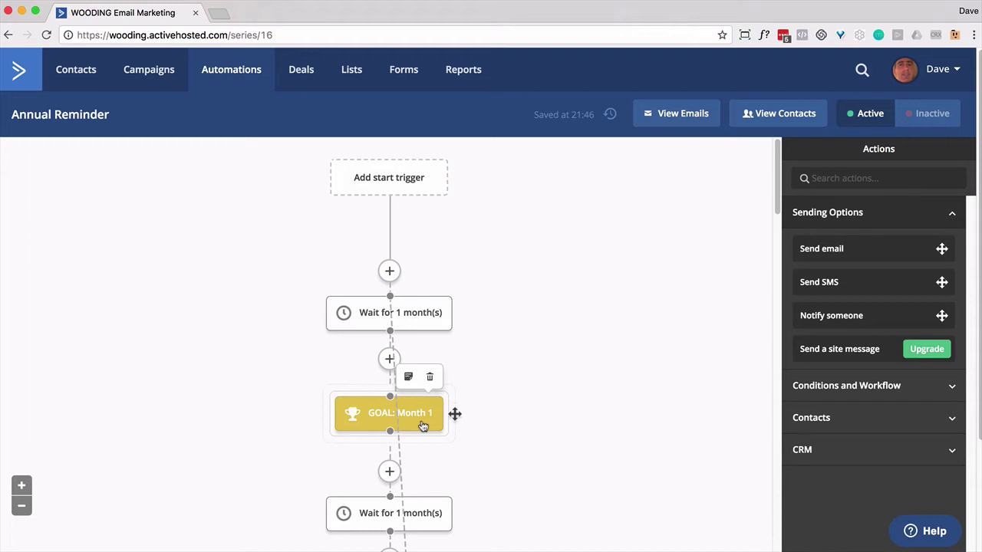
pyautogui.scroll(-2, 423, 426)
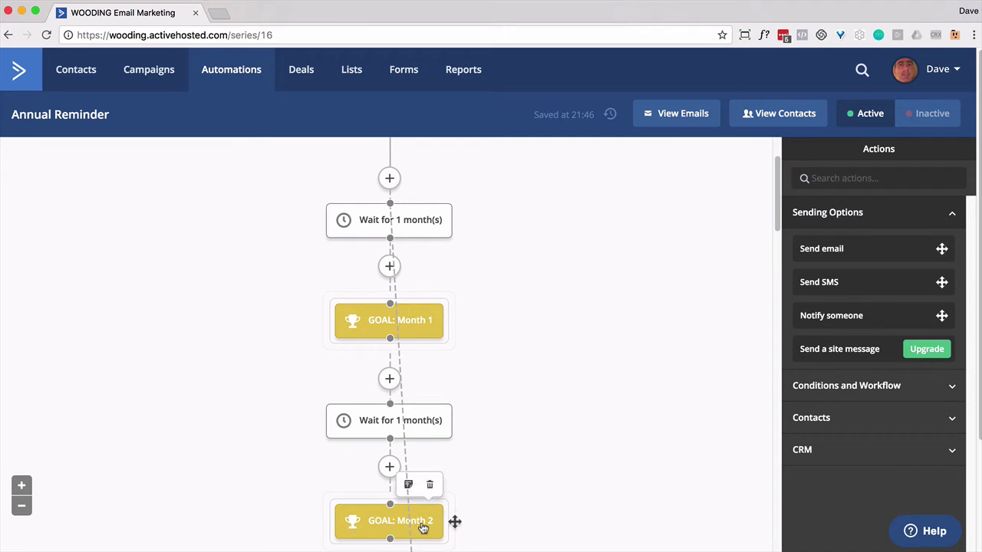
pyautogui.scroll(-7, 422, 527)
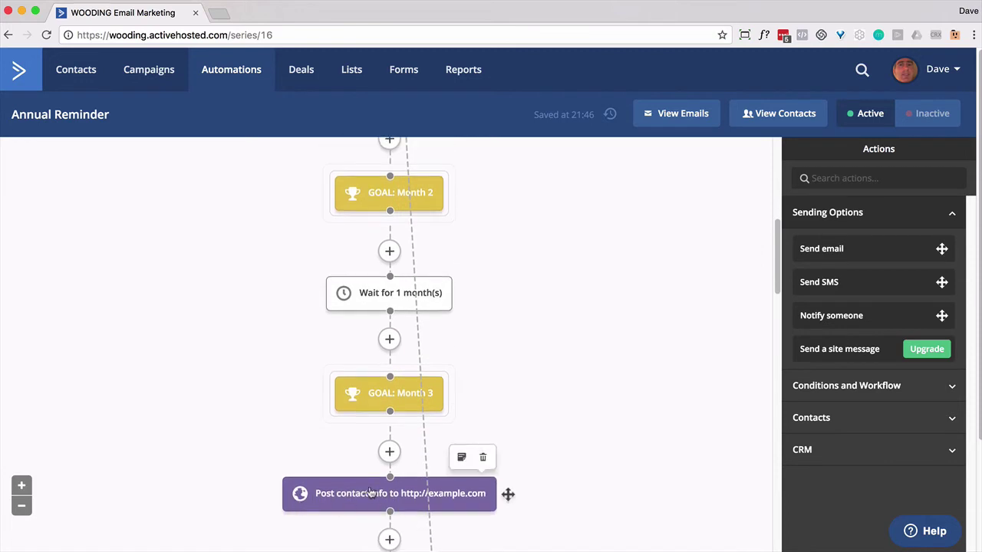
pyautogui.scroll(-6, 391, 491)
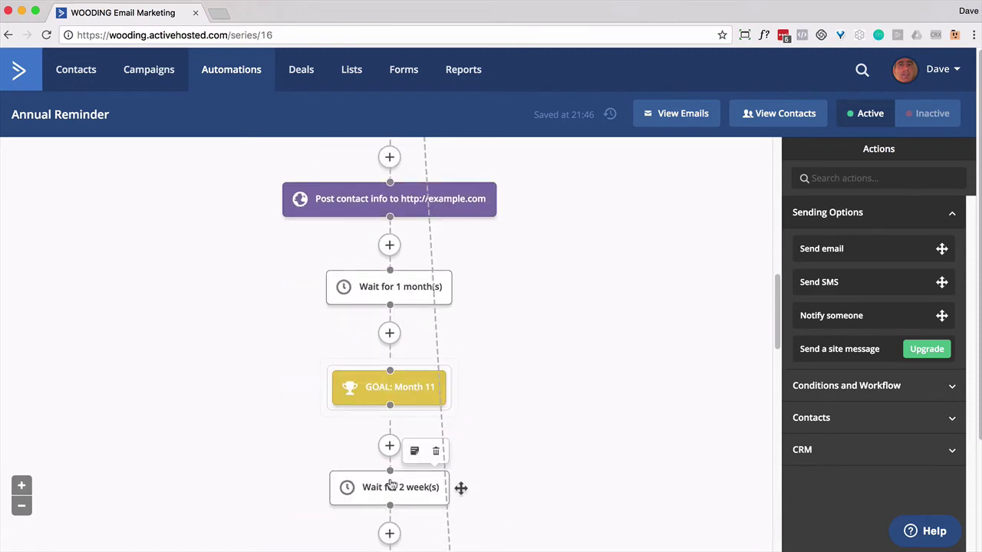
pyautogui.scroll(10, 392, 479)
pyautogui.scroll(5, 393, 477)
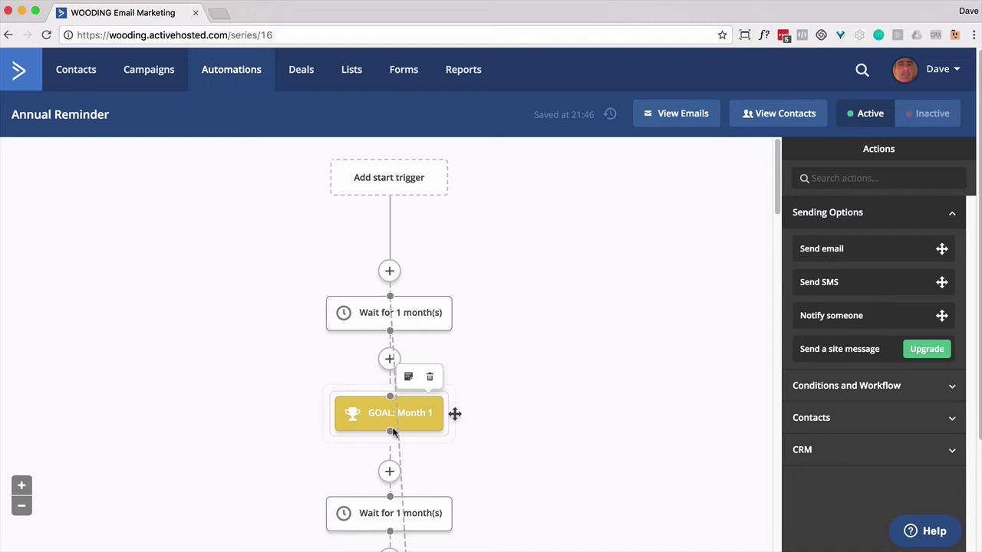
pyautogui.scroll(-1, 431, 458)
pyautogui.scroll(-3, 431, 456)
pyautogui.scroll(3, 430, 445)
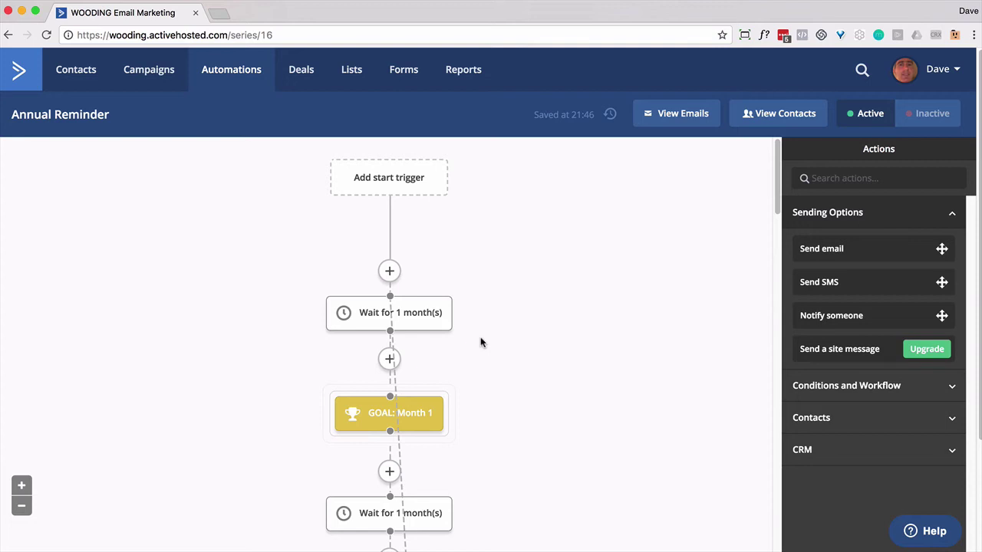
pyautogui.scroll(-10, 483, 343)
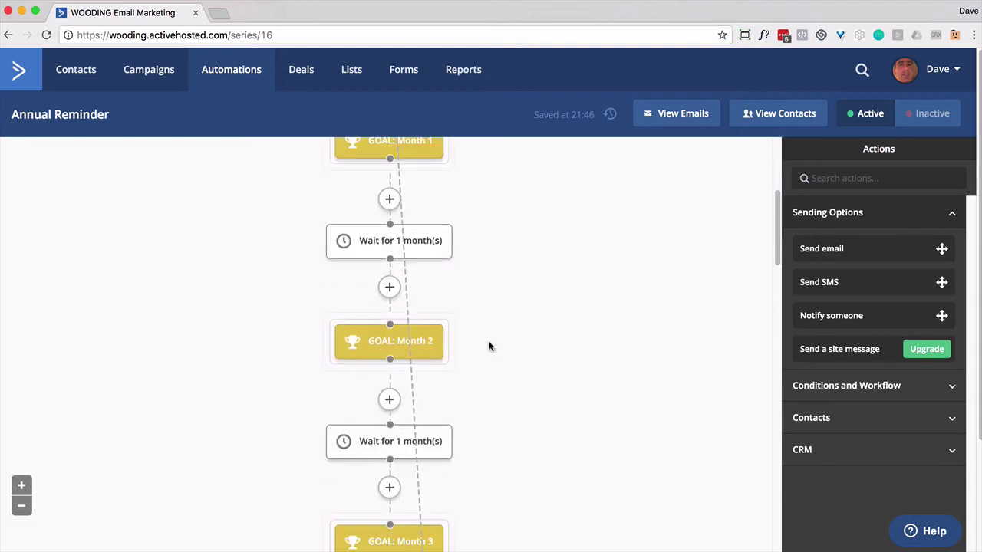
pyautogui.scroll(-15, 489, 347)
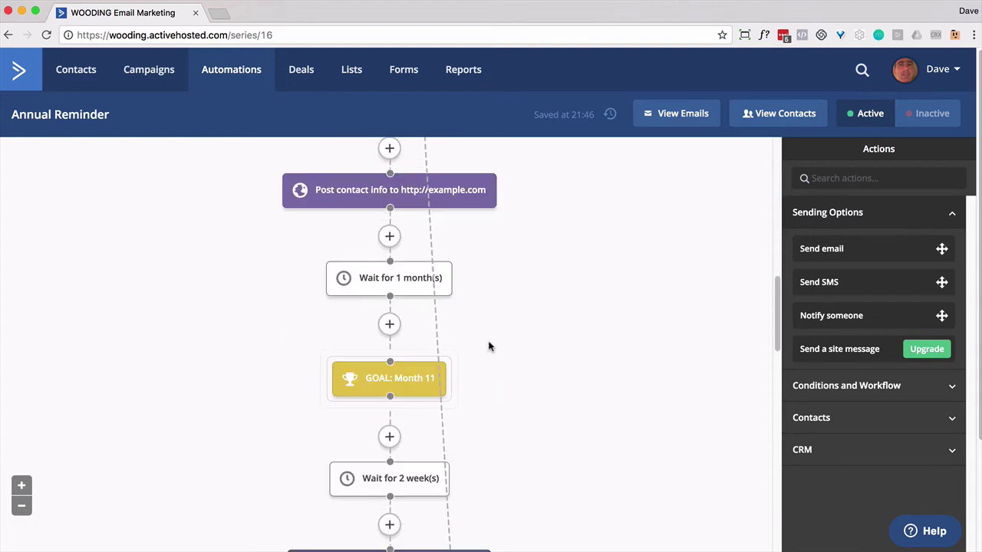
pyautogui.scroll(-1, 488, 346)
pyautogui.moveTo(407, 427)
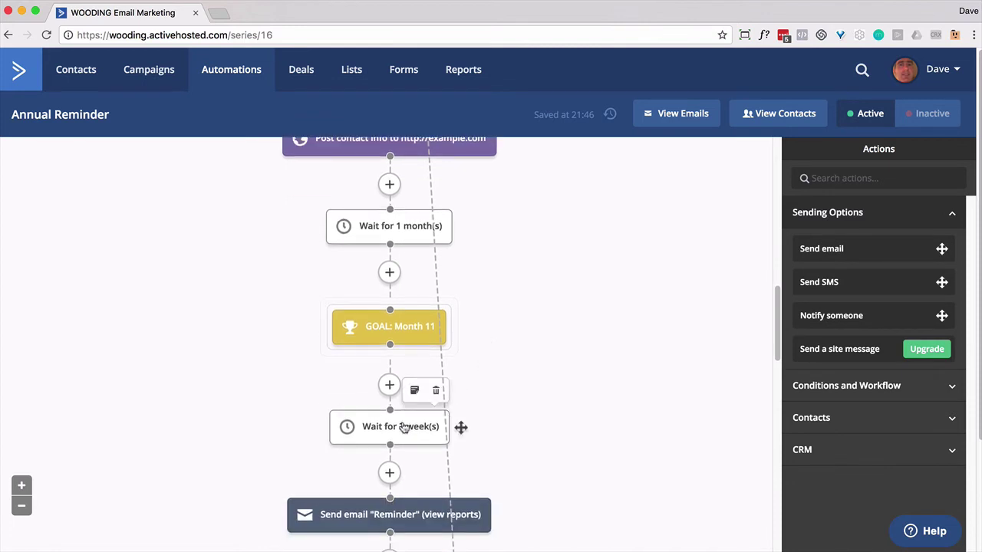
pyautogui.scroll(-1, 404, 428)
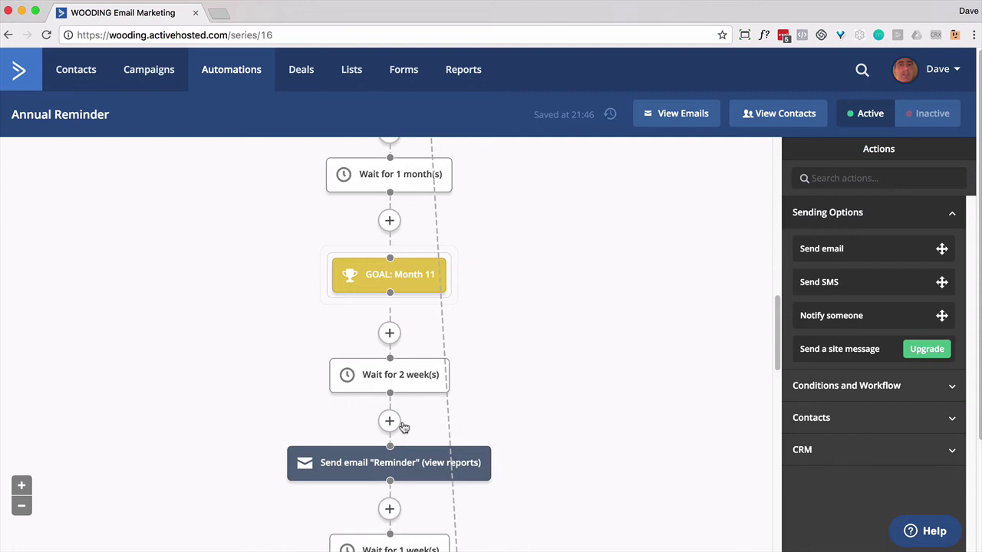
pyautogui.scroll(-2, 399, 437)
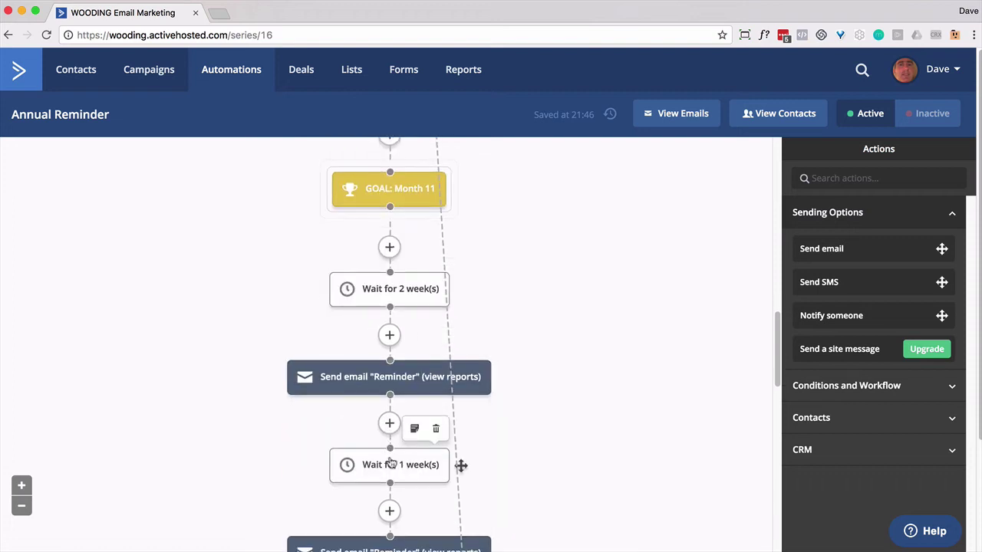
pyautogui.scroll(-1, 421, 464)
pyautogui.scroll(-3, 420, 466)
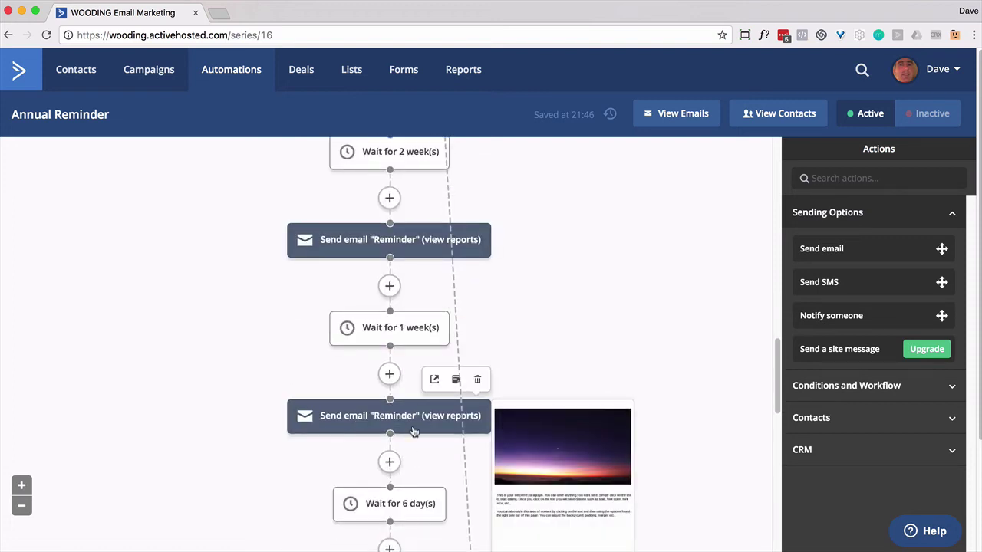
pyautogui.scroll(-2, 414, 432)
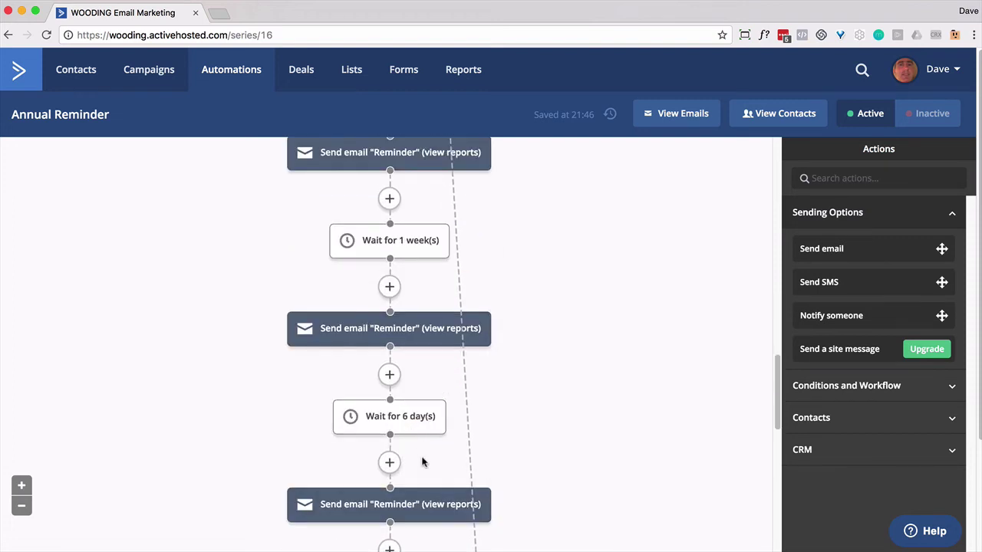
pyautogui.moveTo(422, 510)
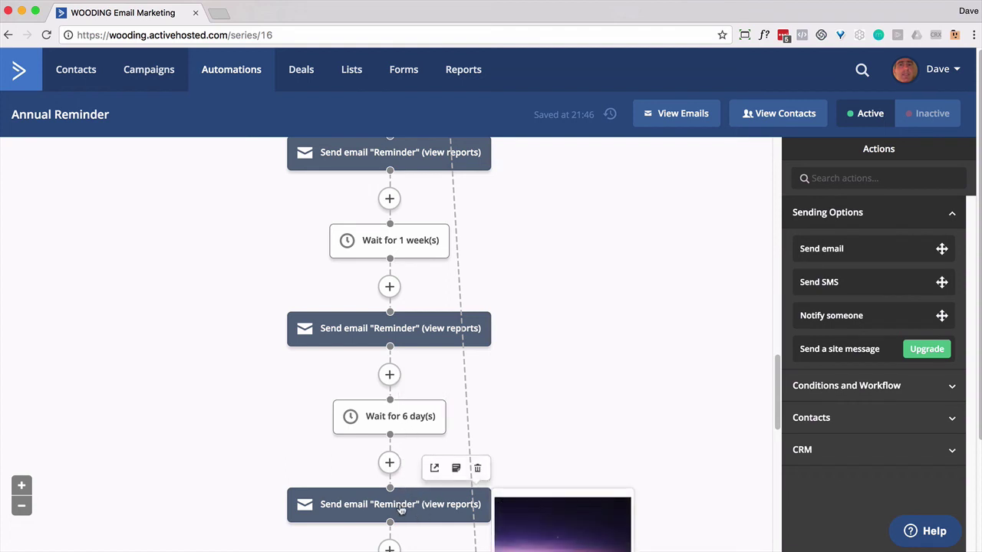
pyautogui.scroll(1, 398, 502)
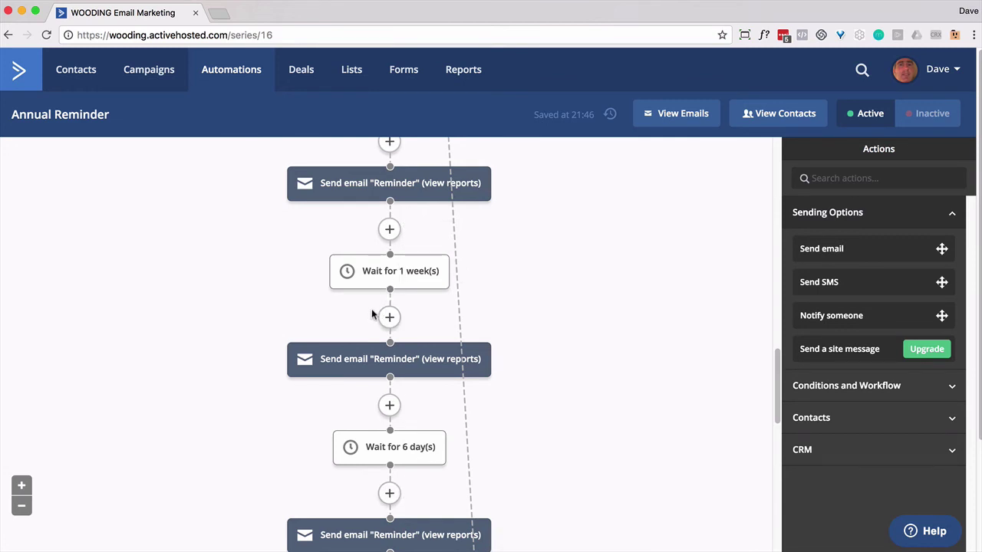
pyautogui.scroll(-3, 372, 315)
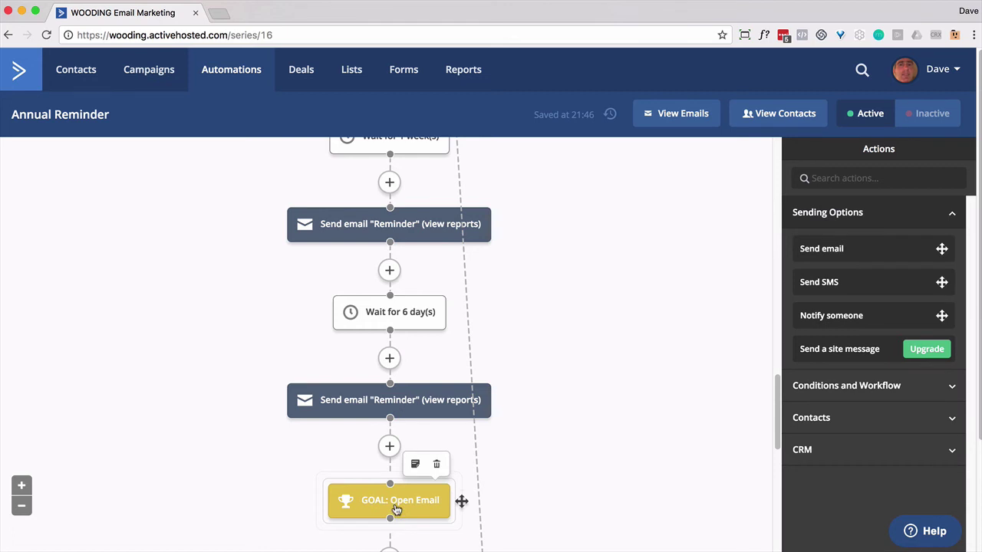
pyautogui.scroll(3, 384, 361)
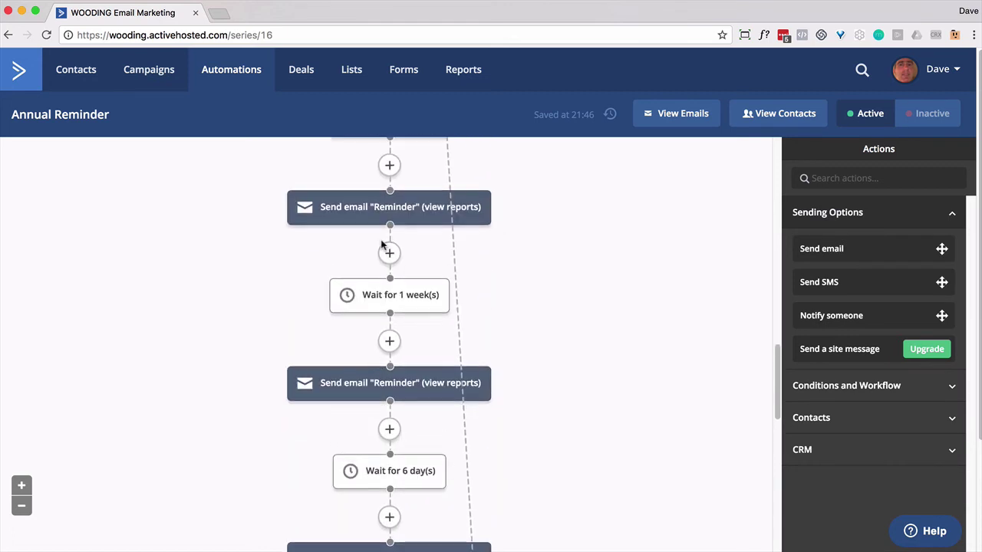
pyautogui.moveTo(384, 212)
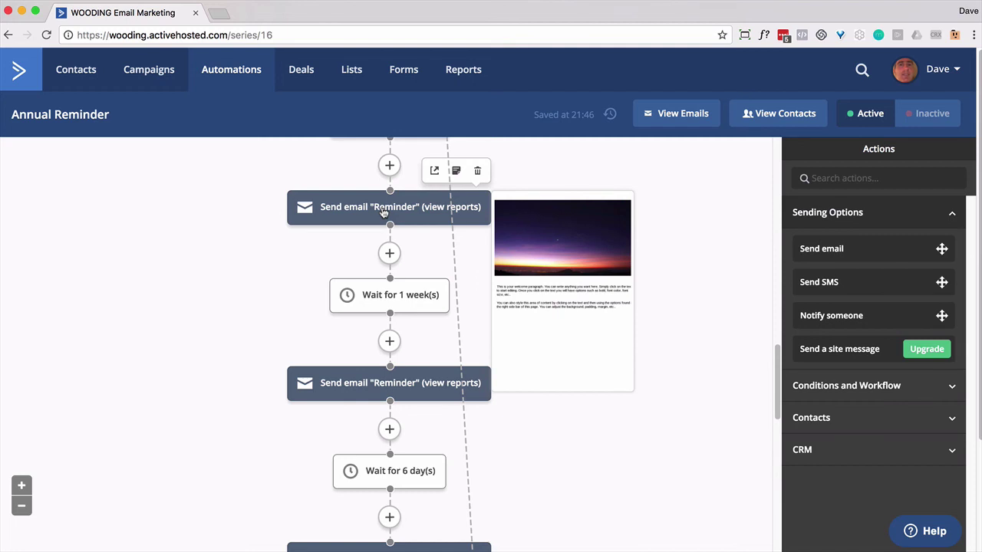
pyautogui.scroll(-5, 383, 213)
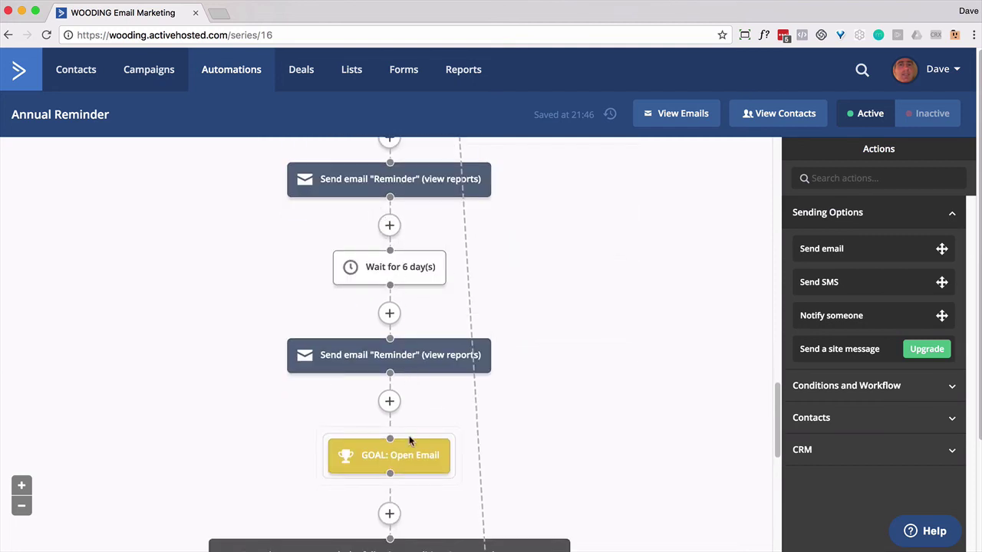
pyautogui.scroll(-2, 409, 440)
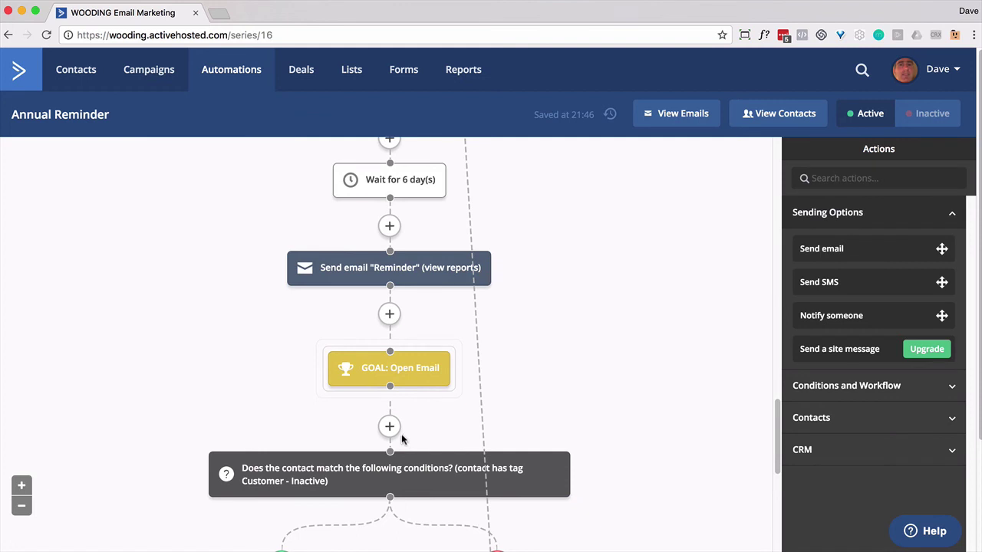
pyautogui.scroll(-4, 401, 433)
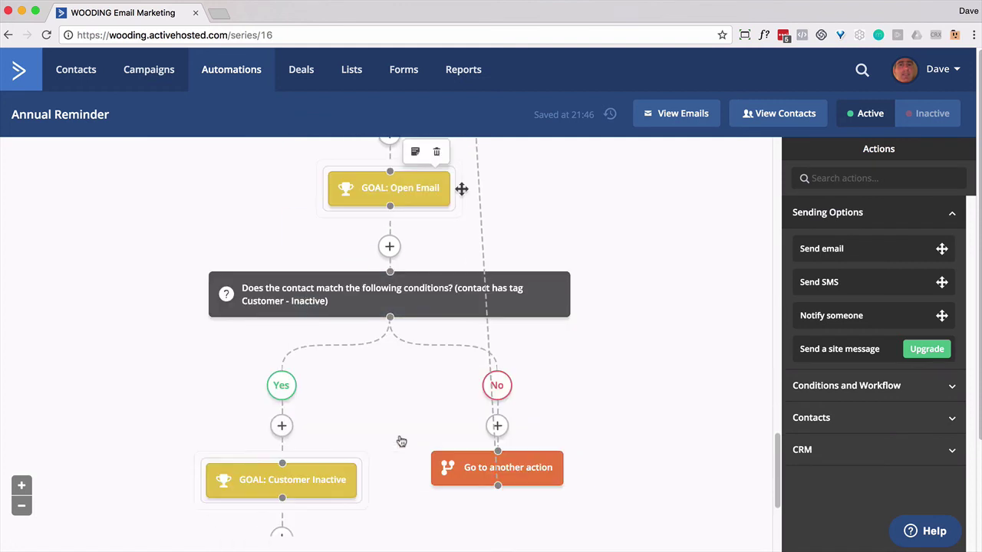
pyautogui.scroll(1, 385, 424)
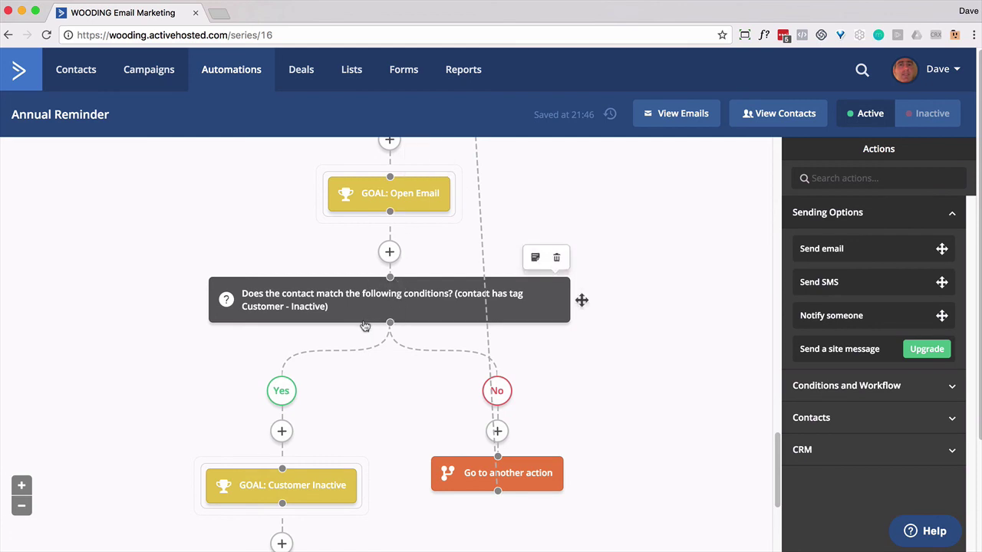
pyautogui.scroll(-3, 310, 377)
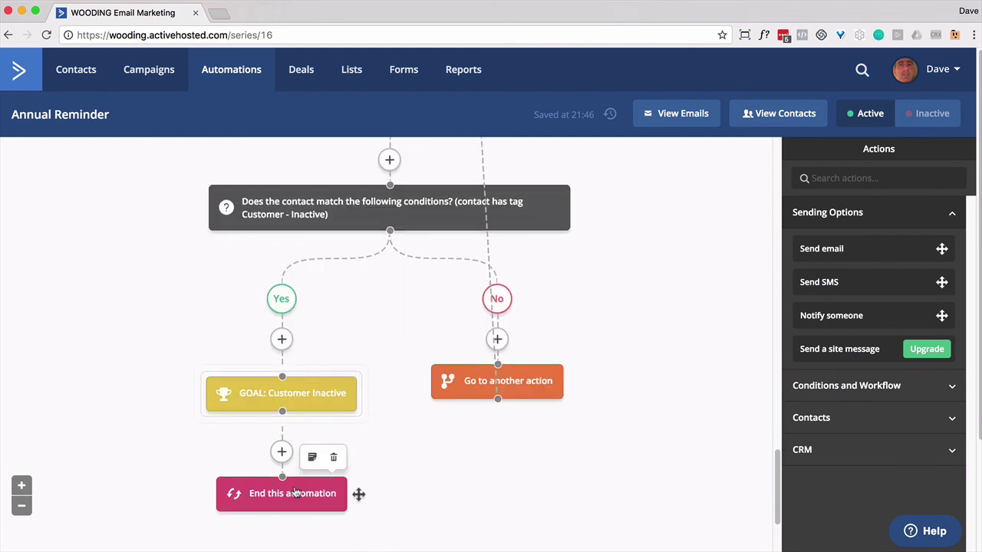
pyautogui.scroll(4, 329, 416)
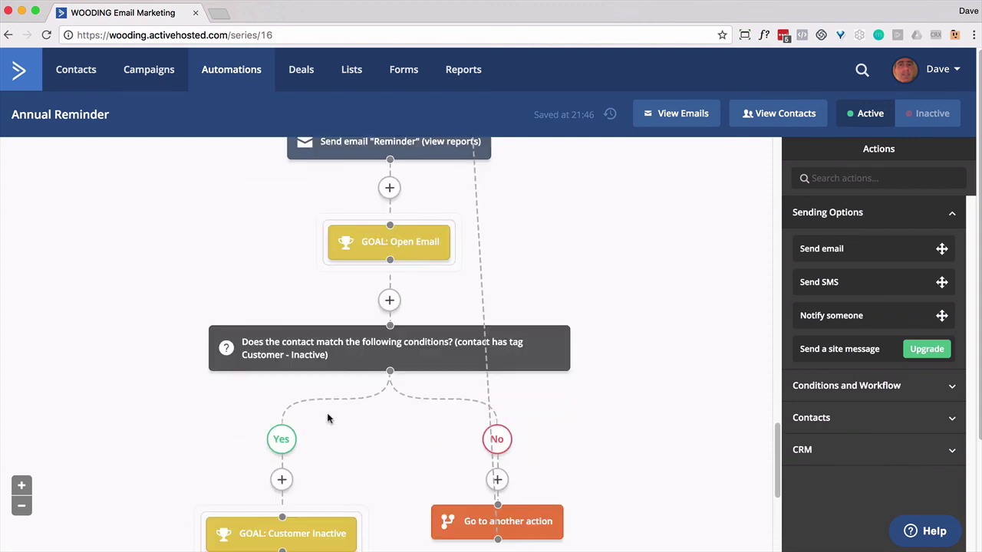
pyautogui.moveTo(390, 162)
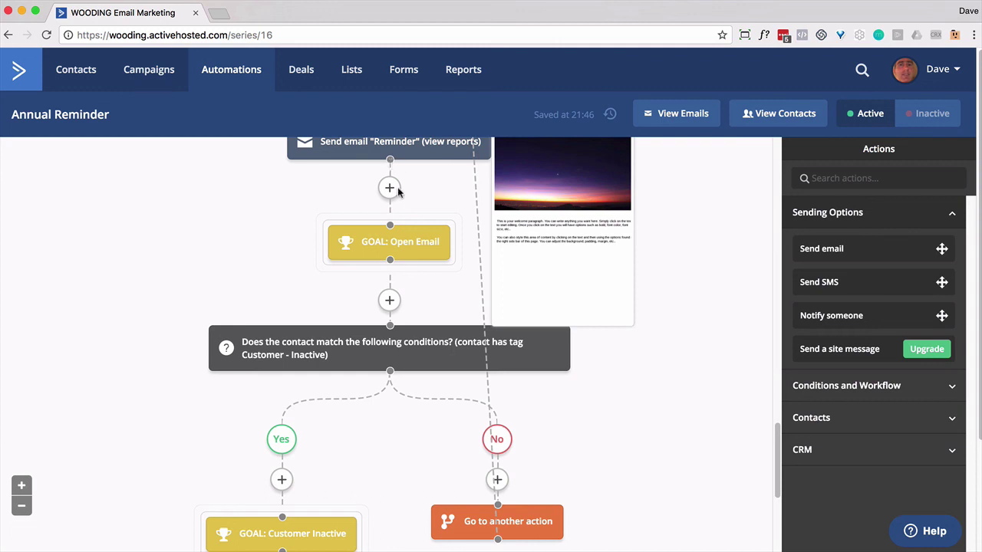
pyautogui.scroll(10, 498, 483)
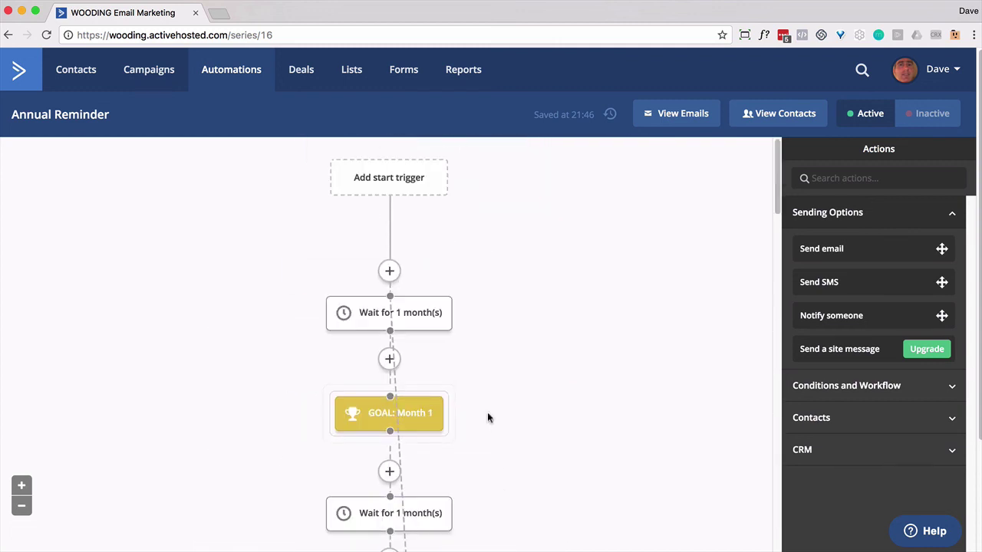
pyautogui.scroll(-3, 403, 291)
pyautogui.scroll(-15, 402, 295)
pyautogui.scroll(10, 401, 298)
pyautogui.scroll(-3, 398, 301)
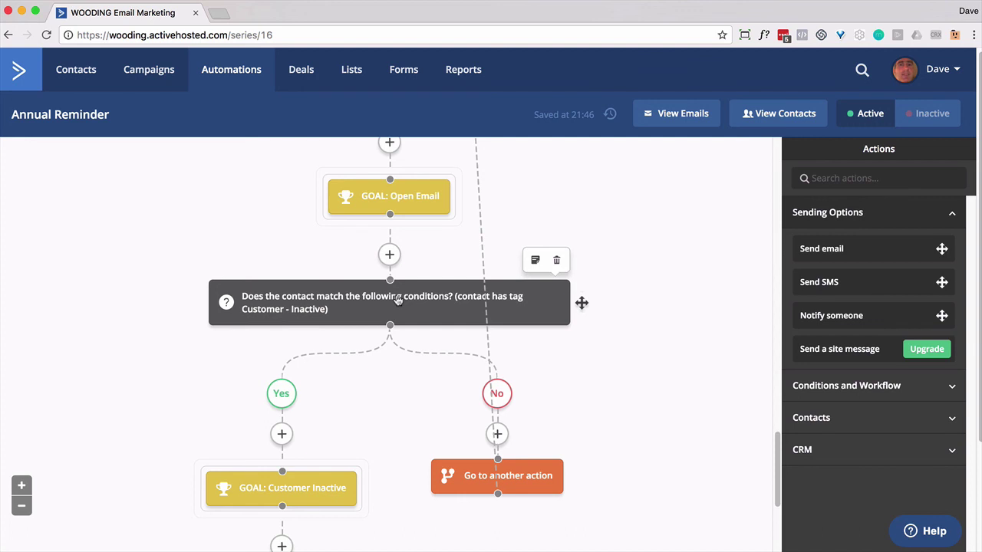
pyautogui.scroll(-3, 521, 373)
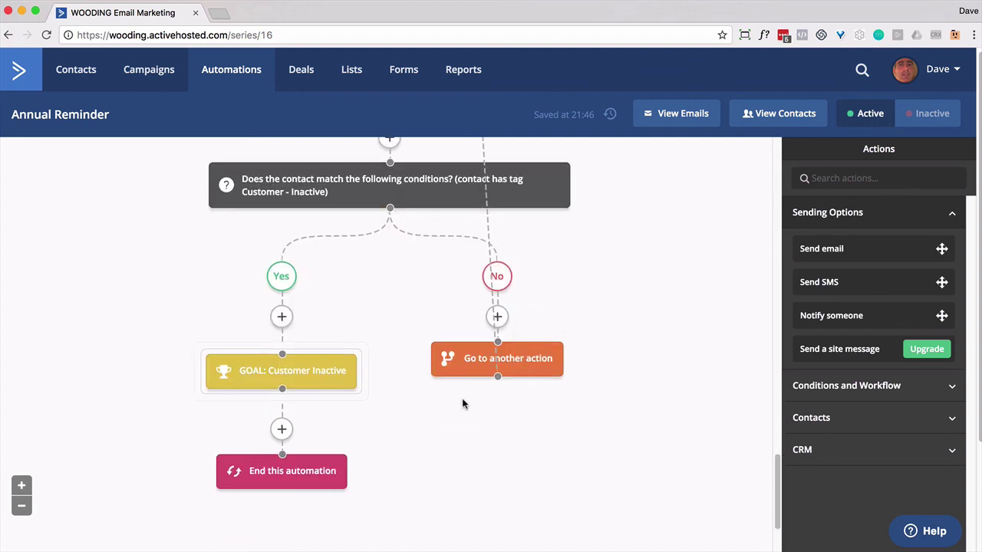
pyautogui.moveTo(299, 471)
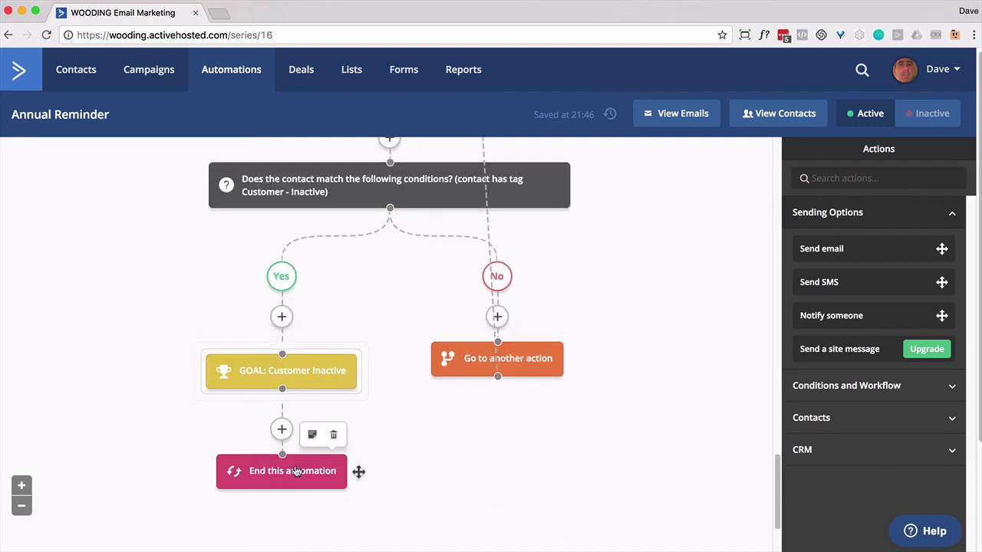